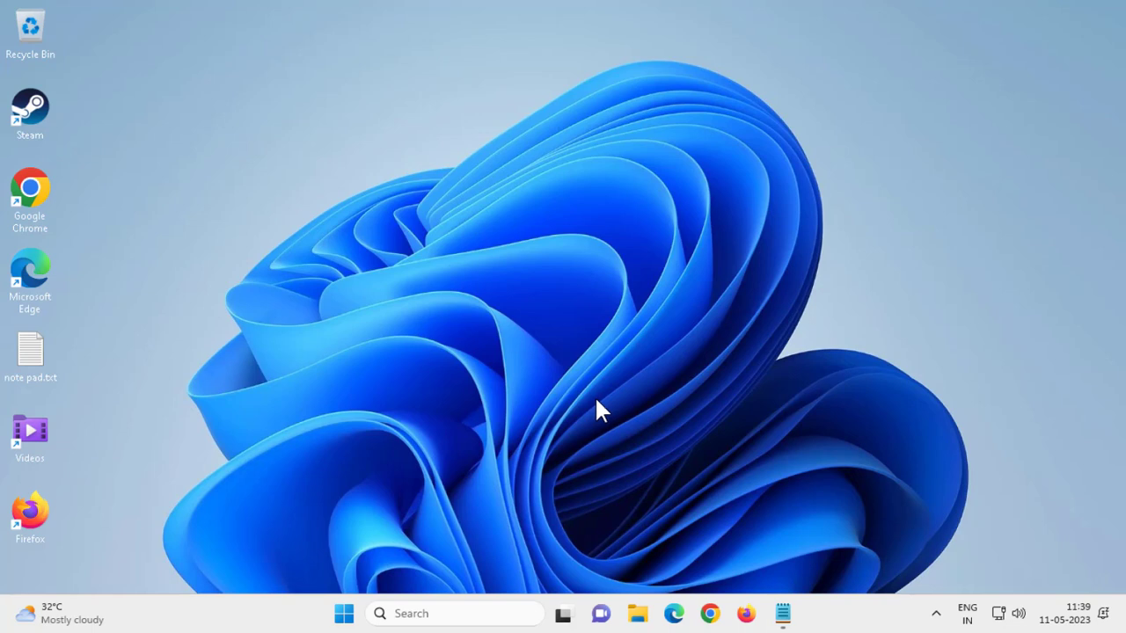
Step: Search Windows for 'sign in op' to bring up Sign-in options
click(440, 613)
text(si)
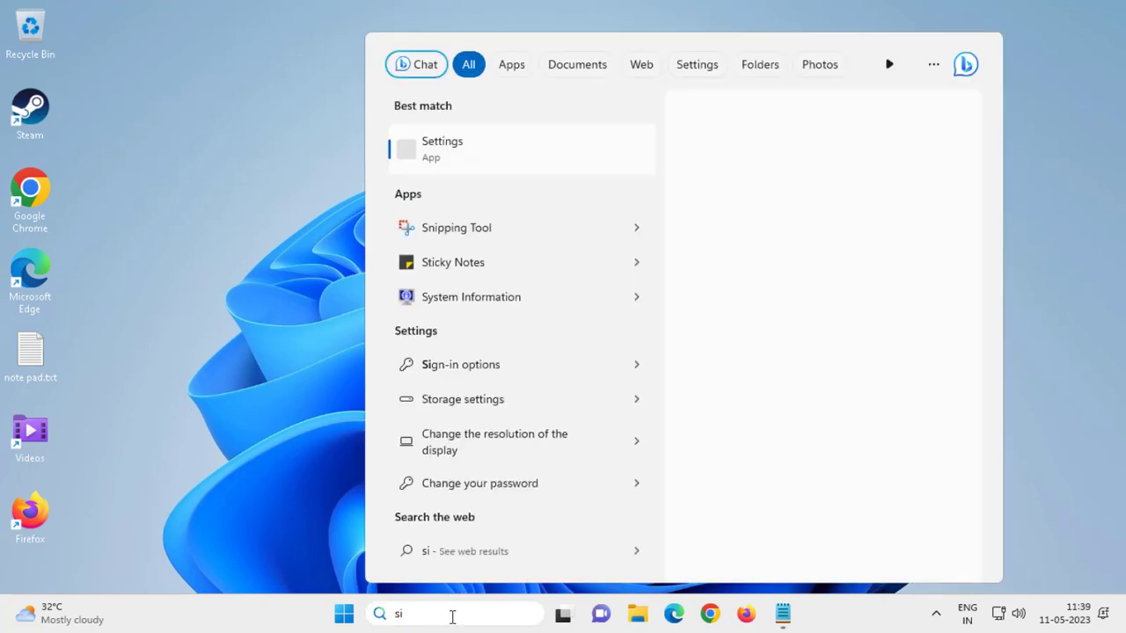
text(gn in o)
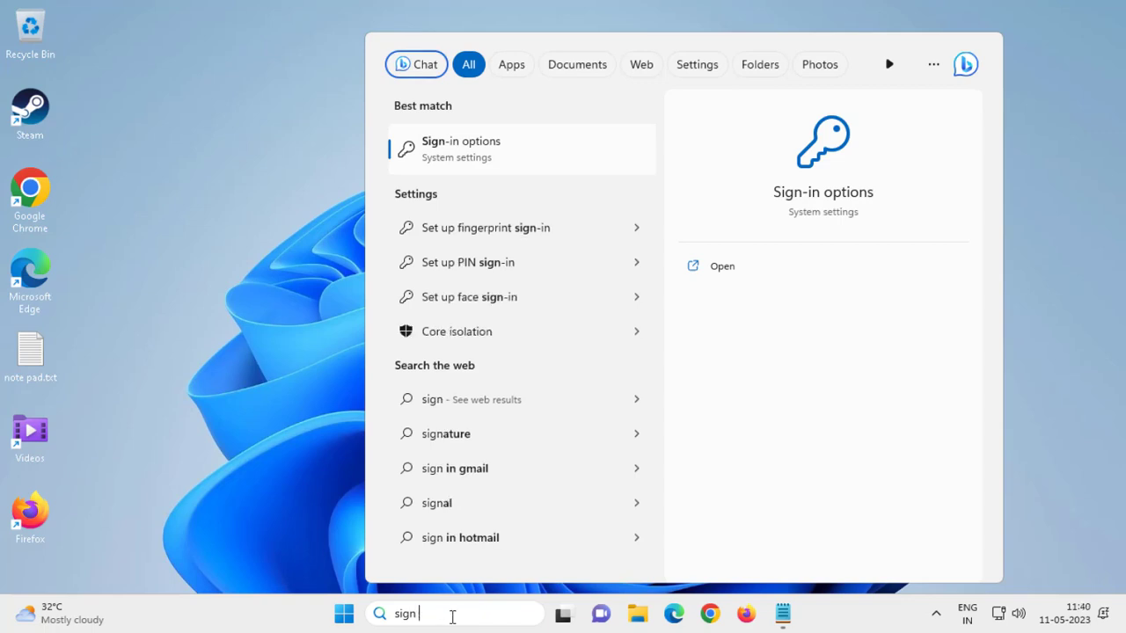
text(p)
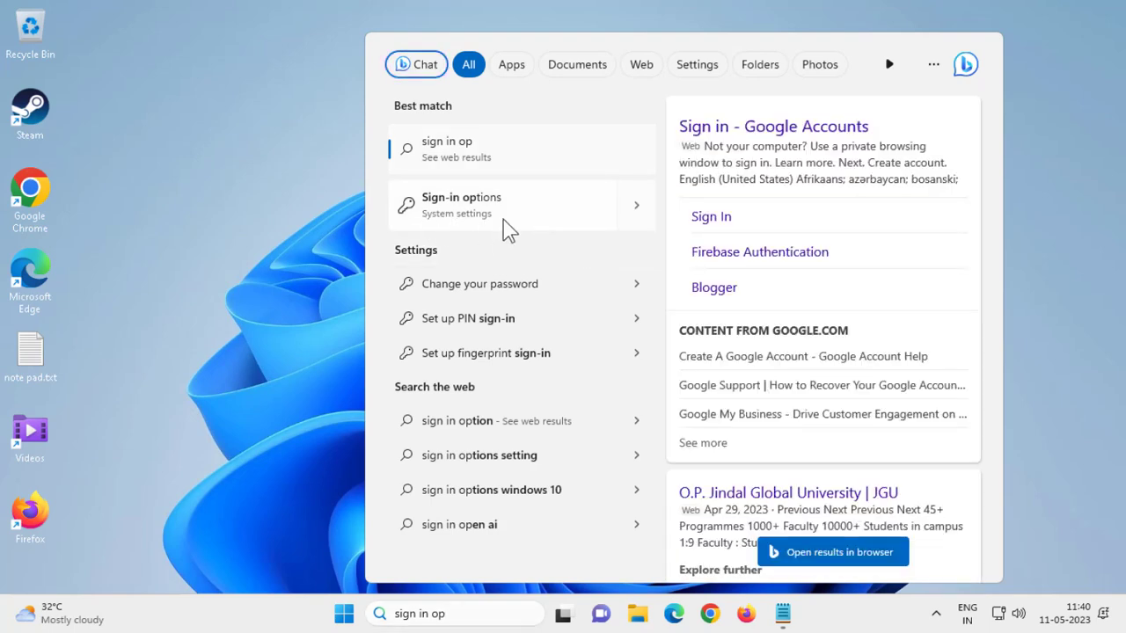
Step: In Sign-in options, set the sign-in-again-when-away requirement to Never, then close Settings
click(510, 230)
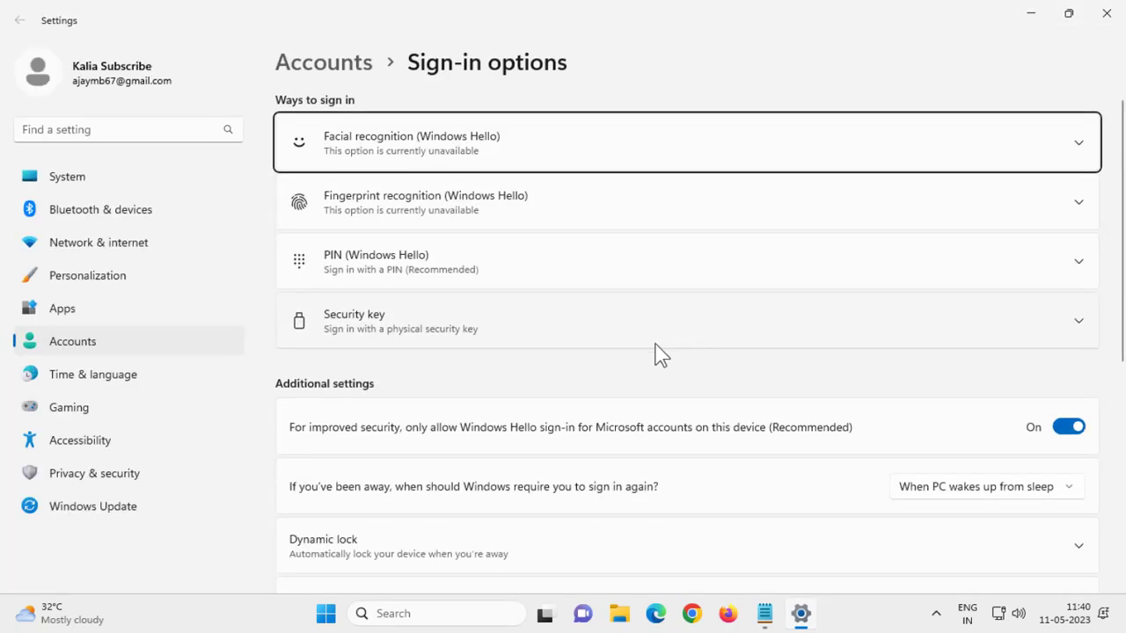
scroll(615, 358, down, 1)
scroll(359, 334, down, 5)
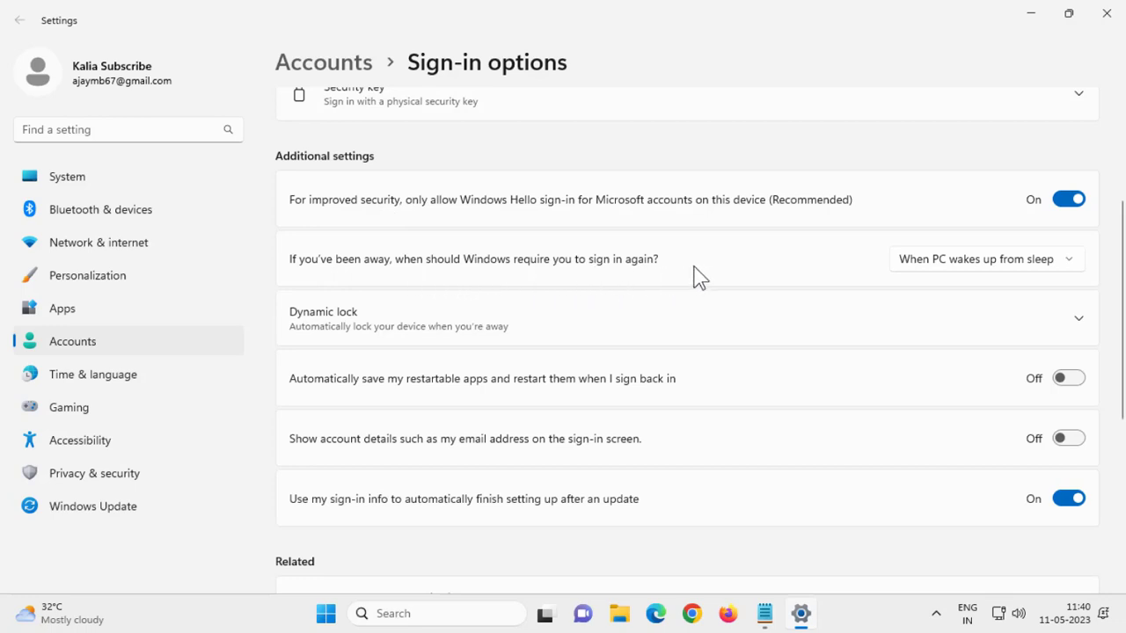
click(911, 268)
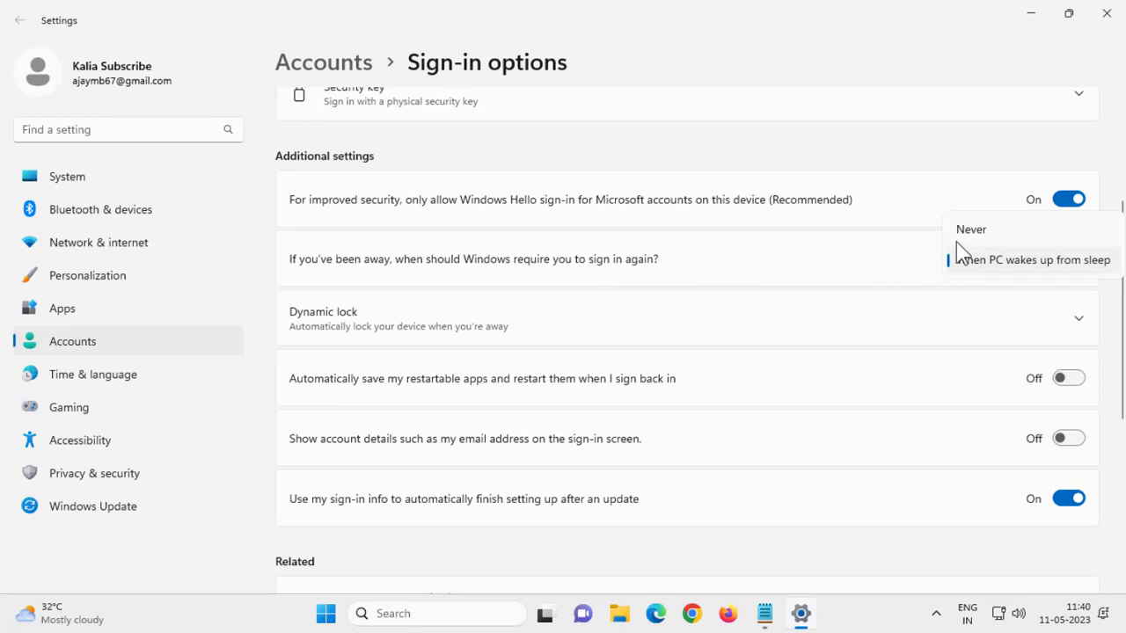
click(962, 234)
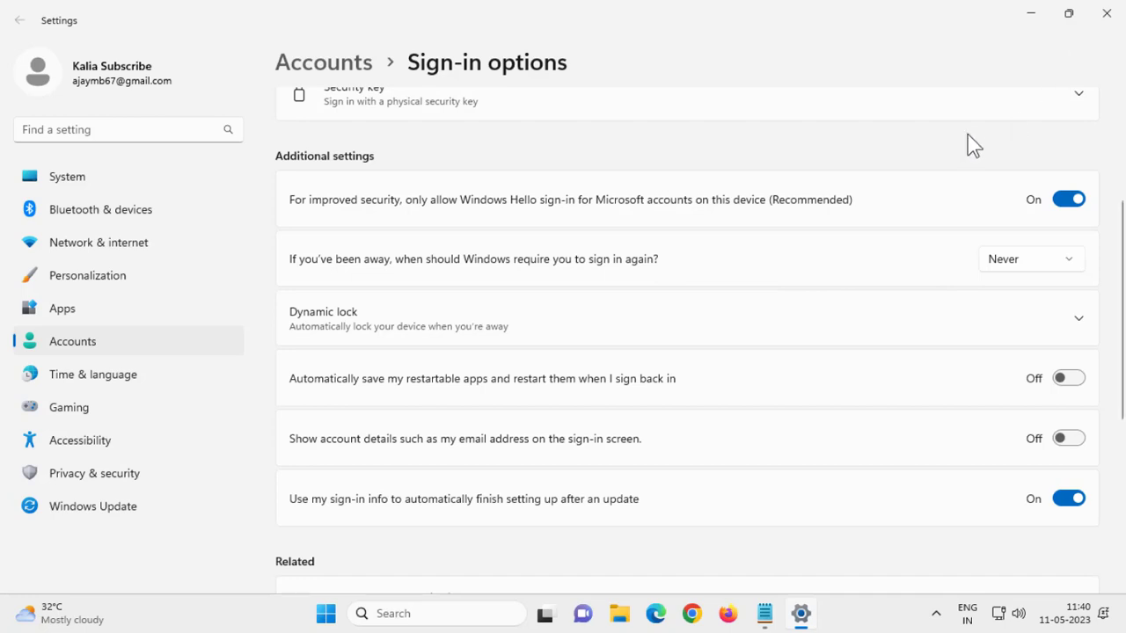
click(1119, 19)
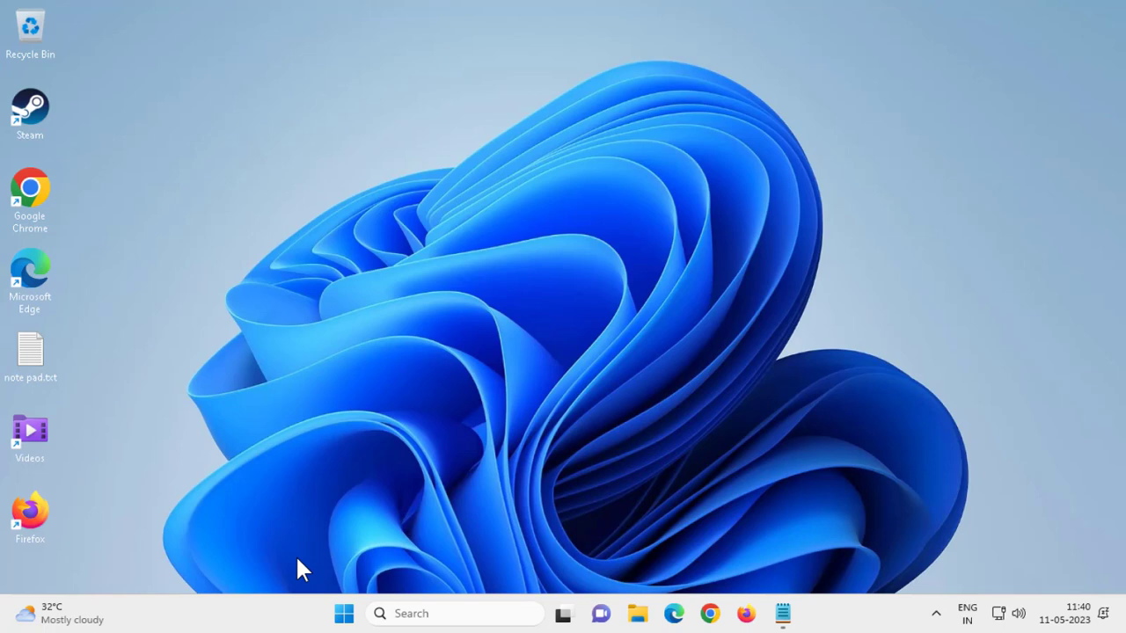
Step: Search 'cmd' and run Command Prompt as administrator, approving the UAC prompt
click(504, 615)
text(cmd)
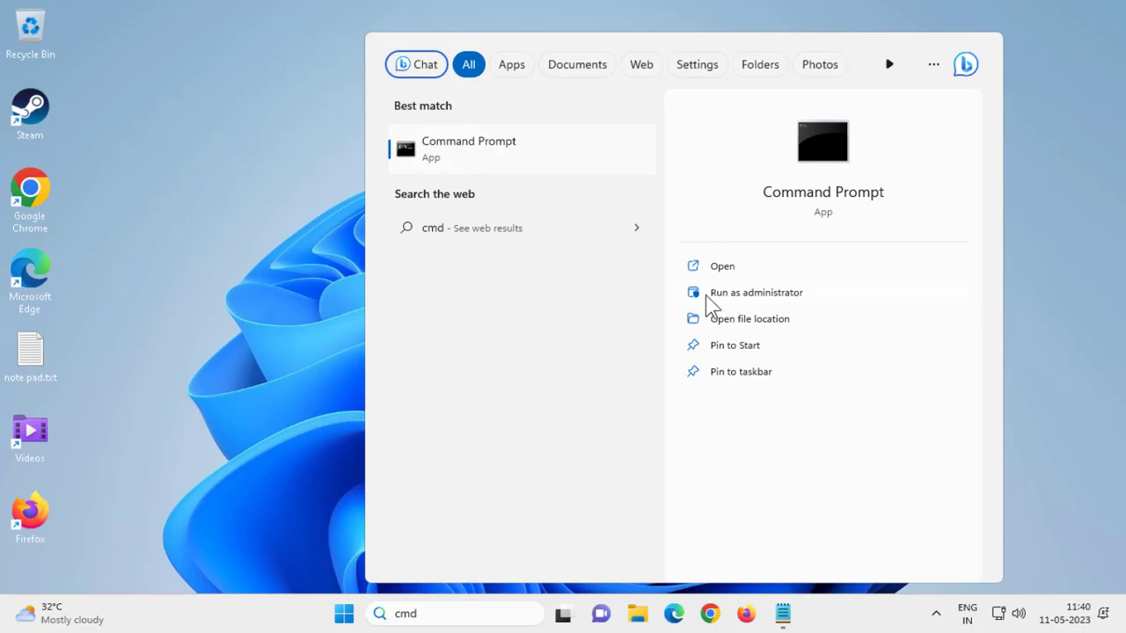
click(706, 294)
click(519, 439)
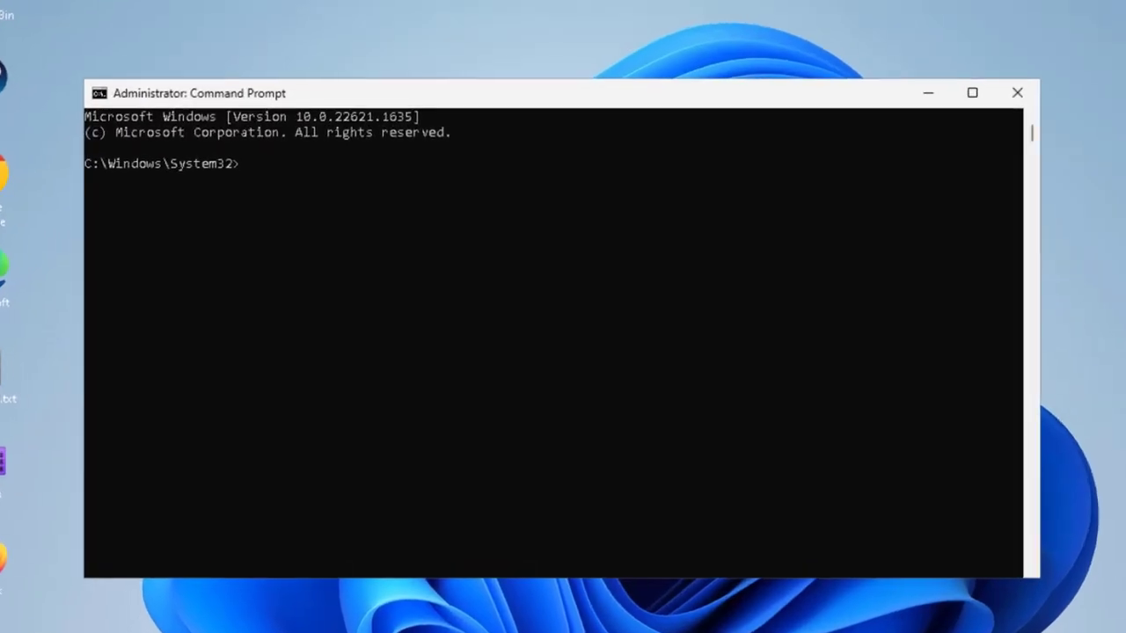
Step: Copy the reg ADD PasswordLess command from note pad.txt, then minimize Notepad
key(alt+Tab)
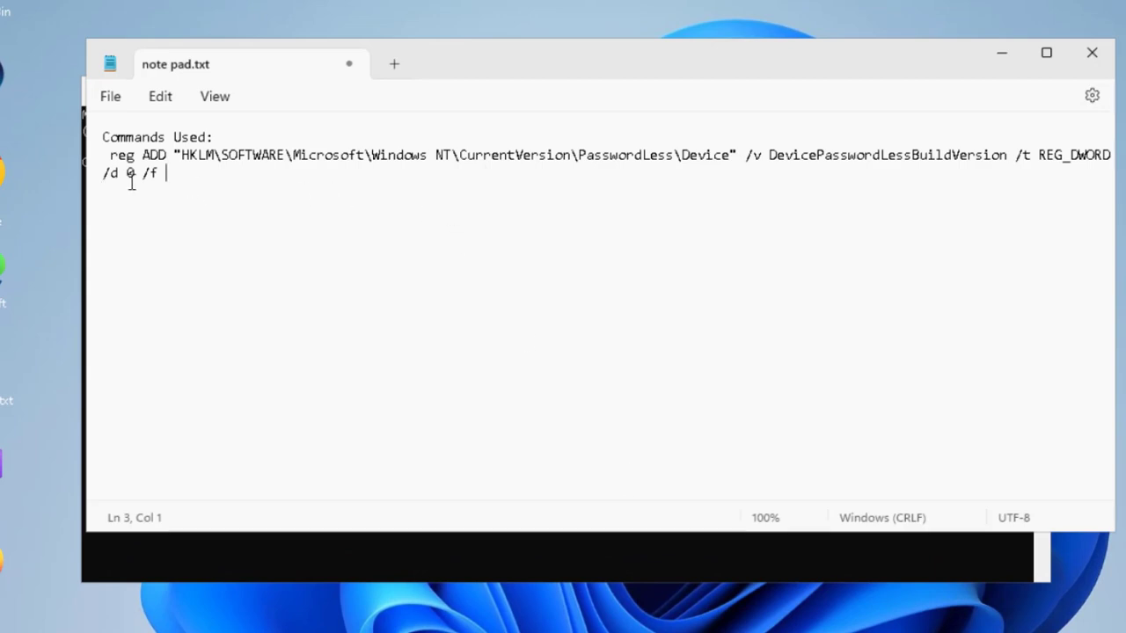
drag(166, 173, 97, 158)
right_click(129, 162)
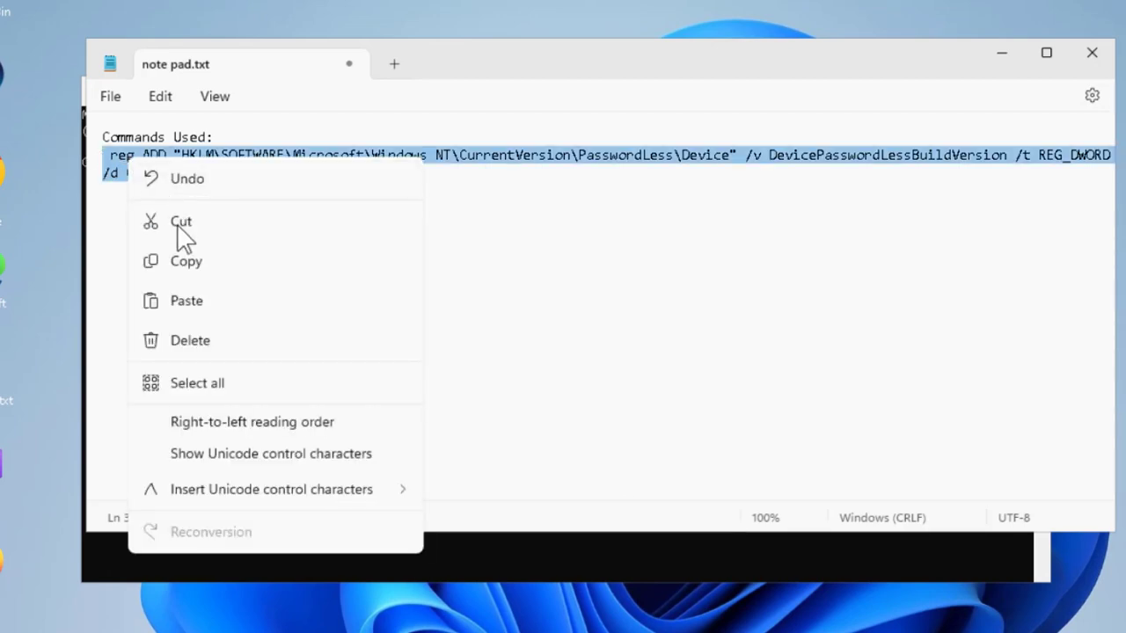
click(185, 263)
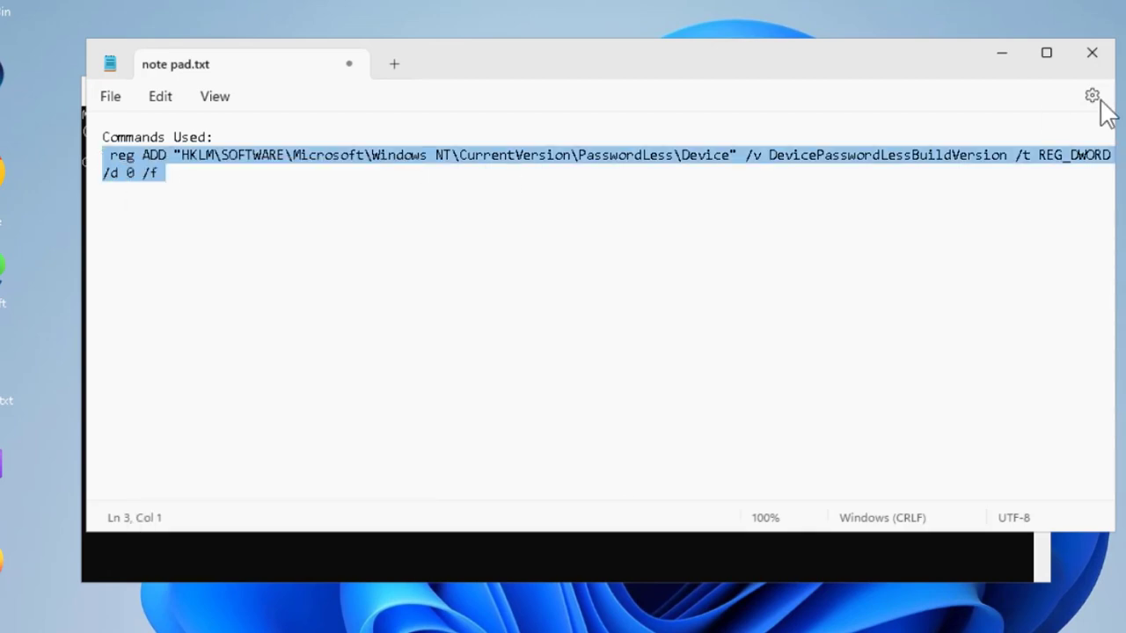
click(1007, 60)
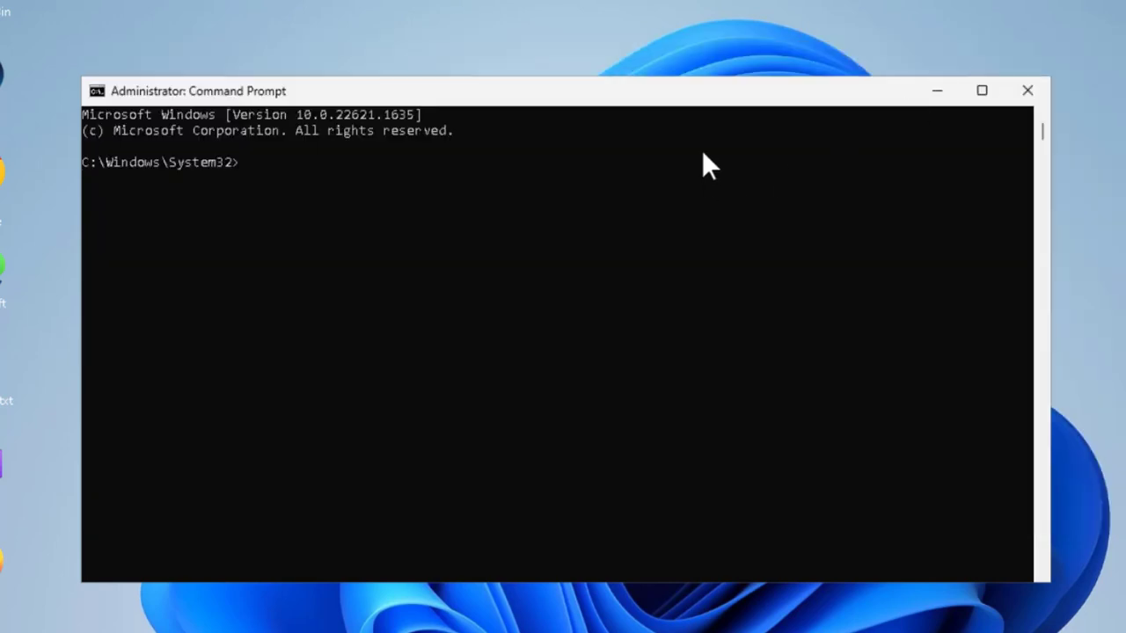
Step: Paste and run the reg ADD command setting DevicePasswordLessBuildVersion to 0
right_click(606, 104)
mouse_move(657, 247)
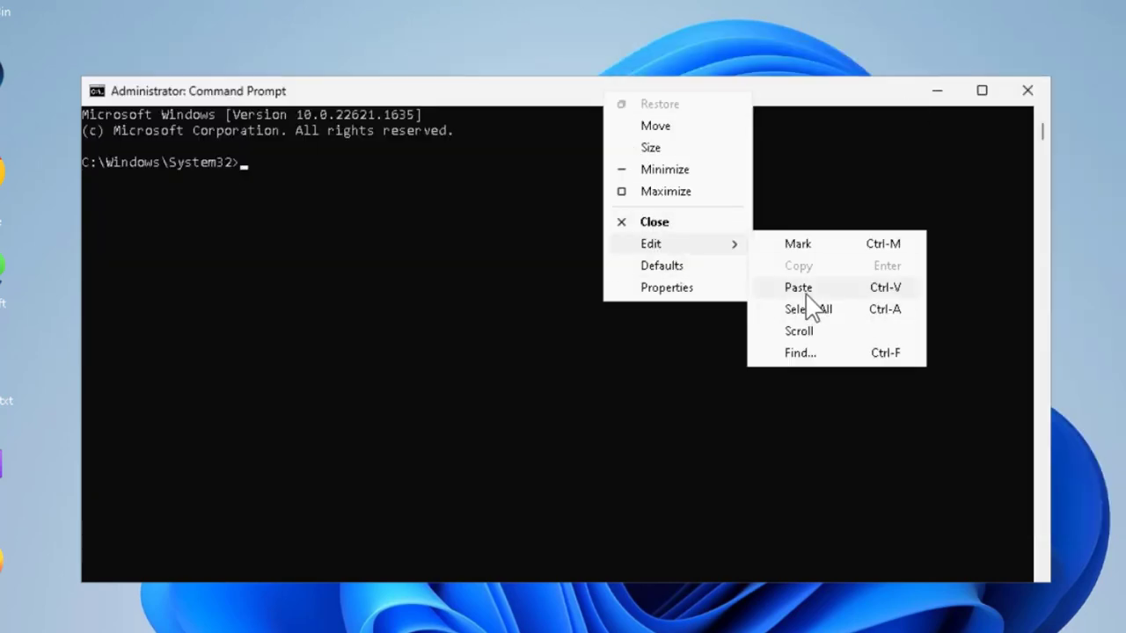
click(802, 288)
key(Return)
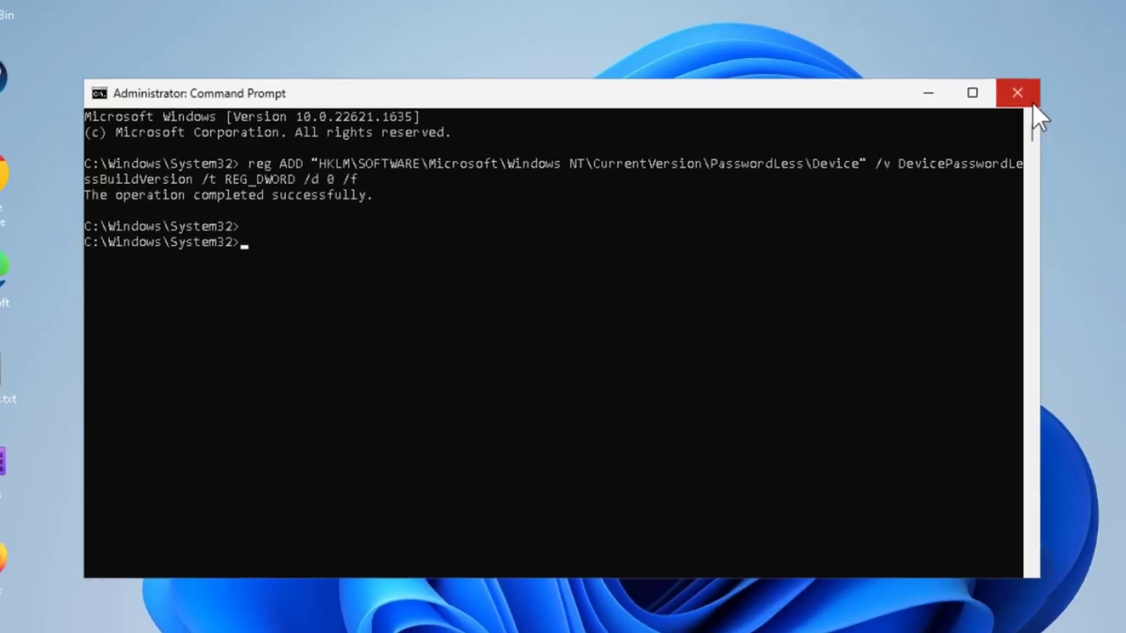
Step: Close Command Prompt and Notepad without saving, restart, and sign back in with the PIN
click(1025, 97)
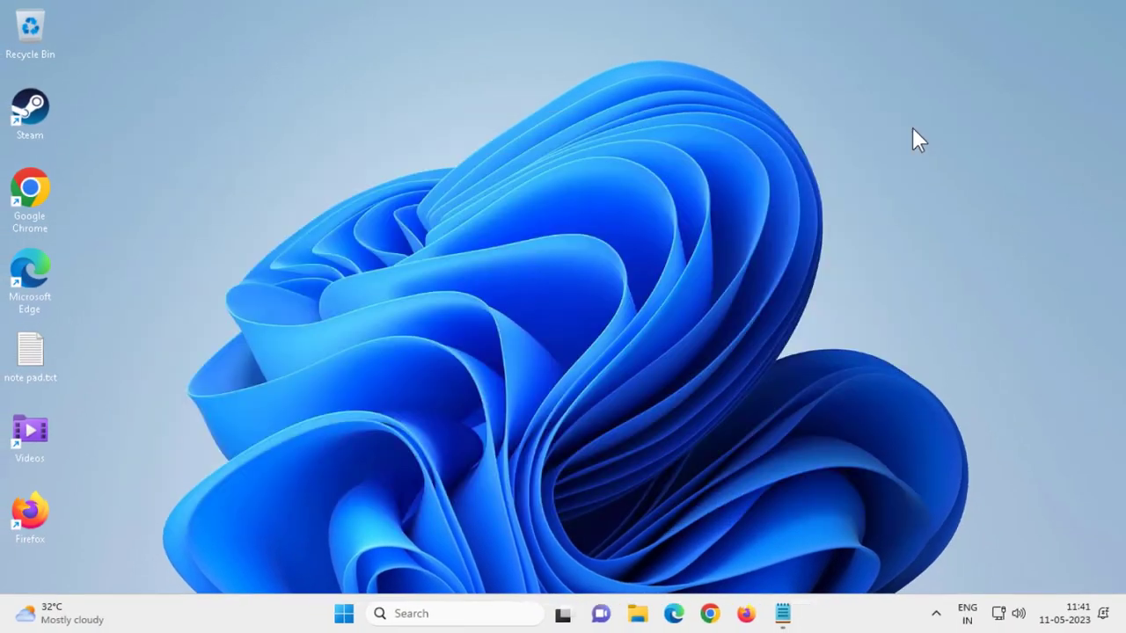
click(782, 613)
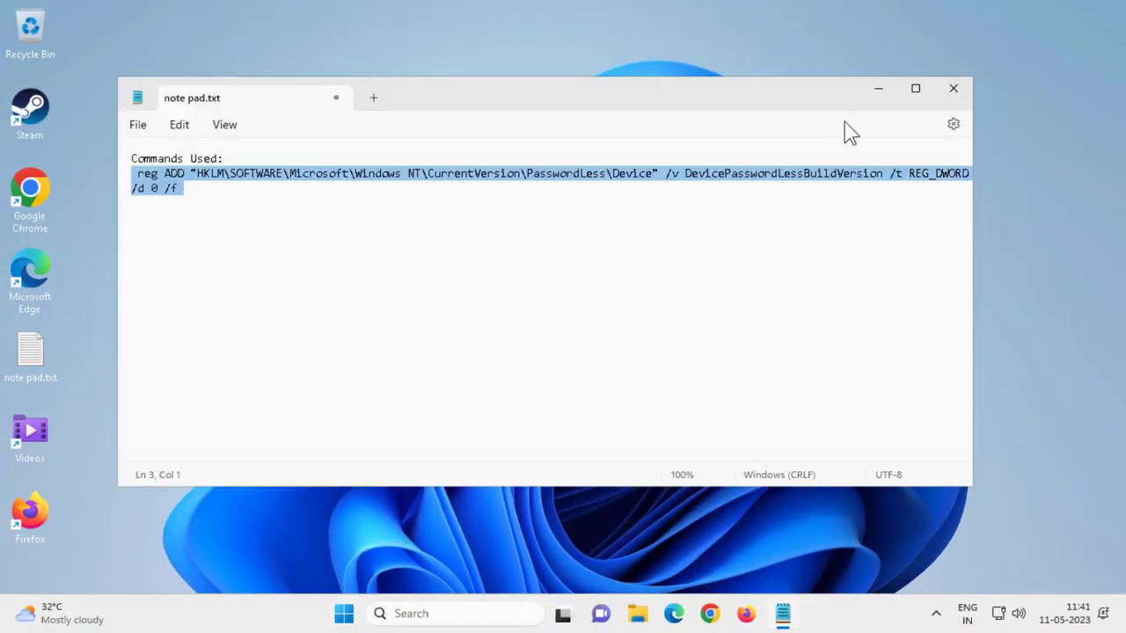
click(953, 91)
click(530, 341)
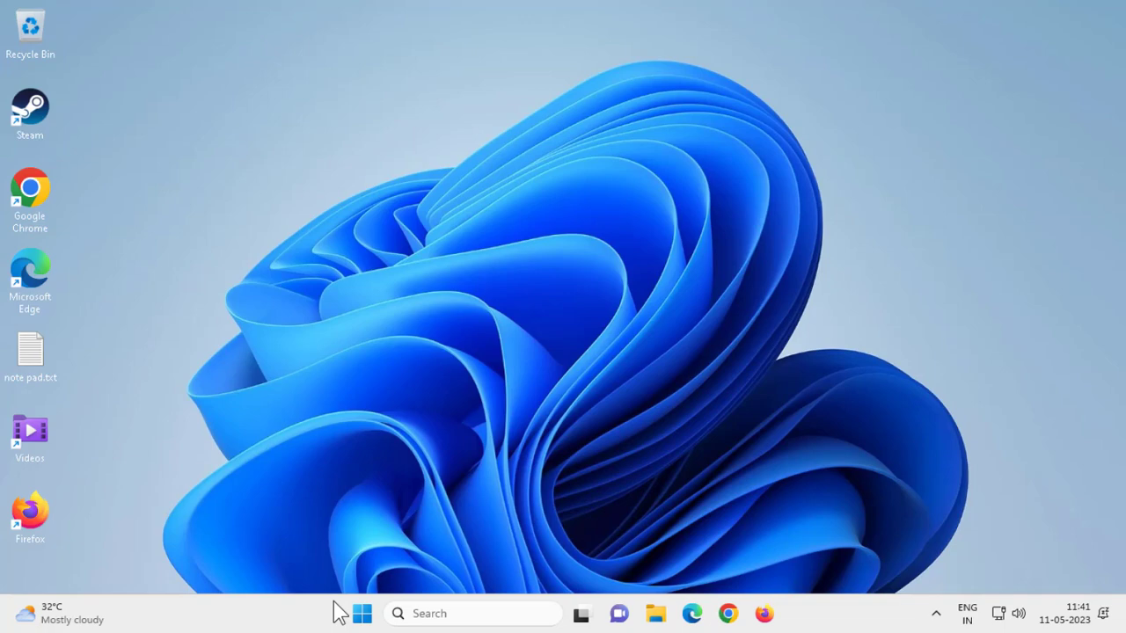
click(360, 614)
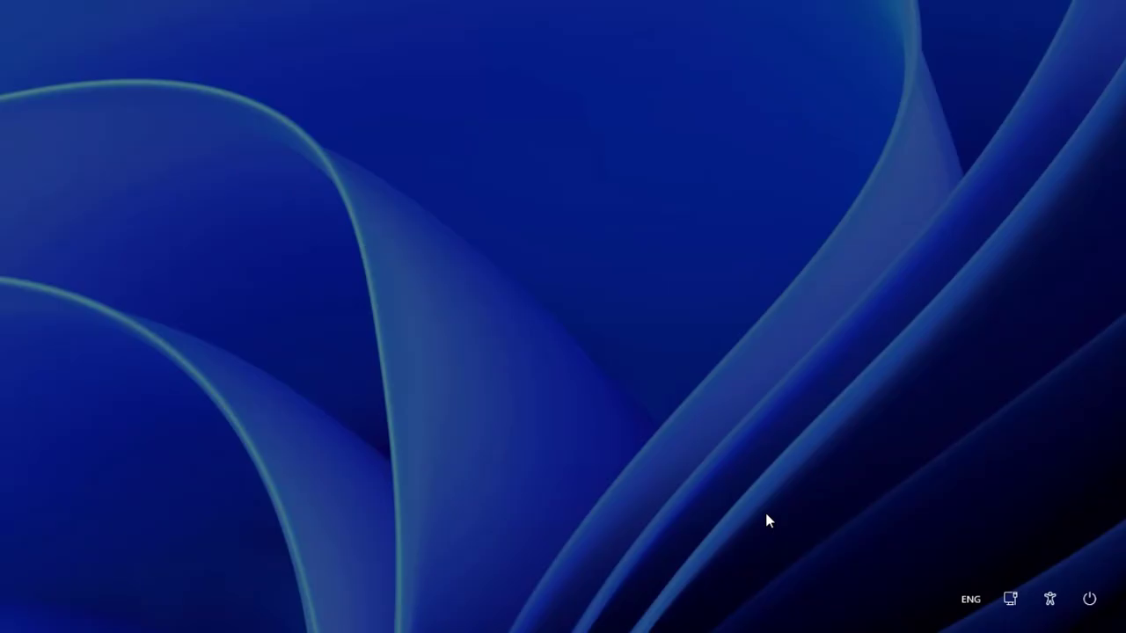
text(12345678)
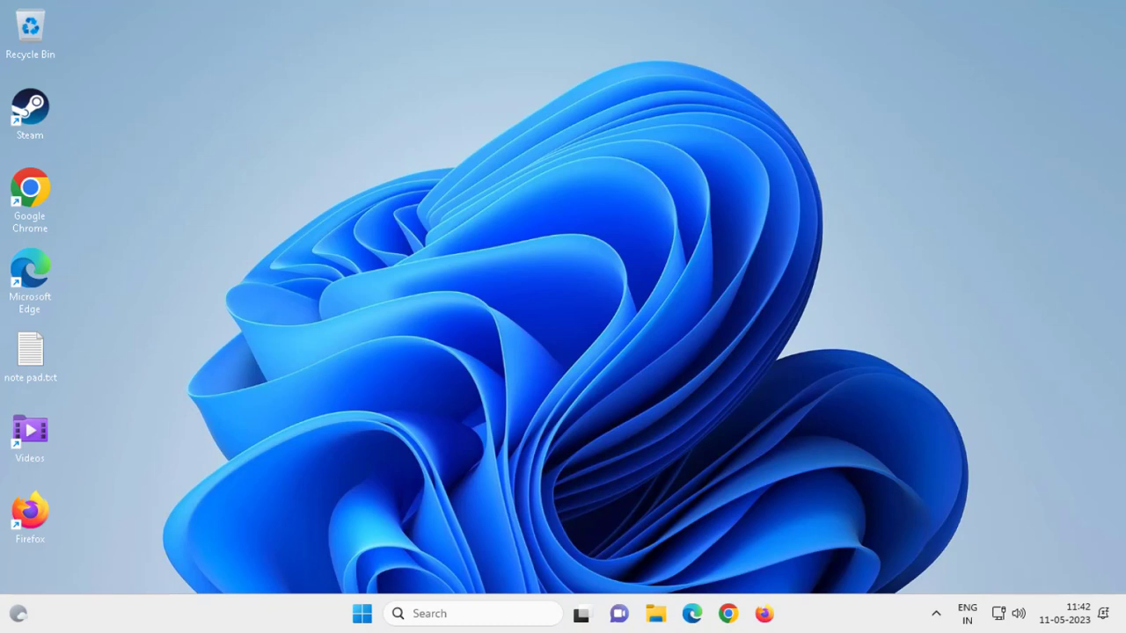
Step: Search for netplwiz and run it to open the User Accounts dialog
key(super+s)
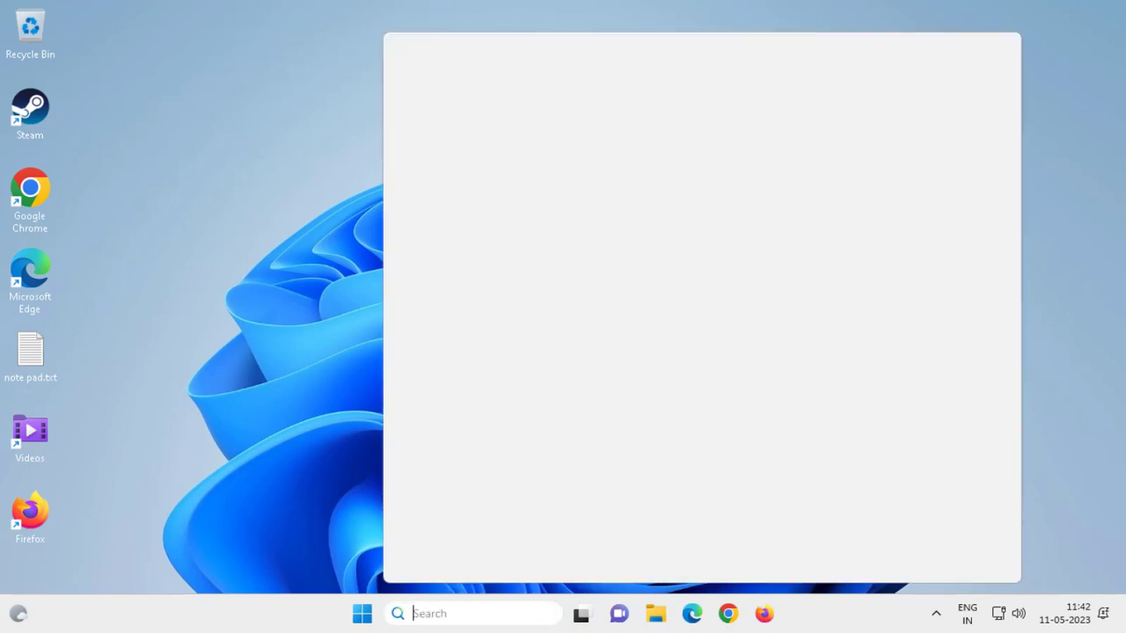
text(ne)
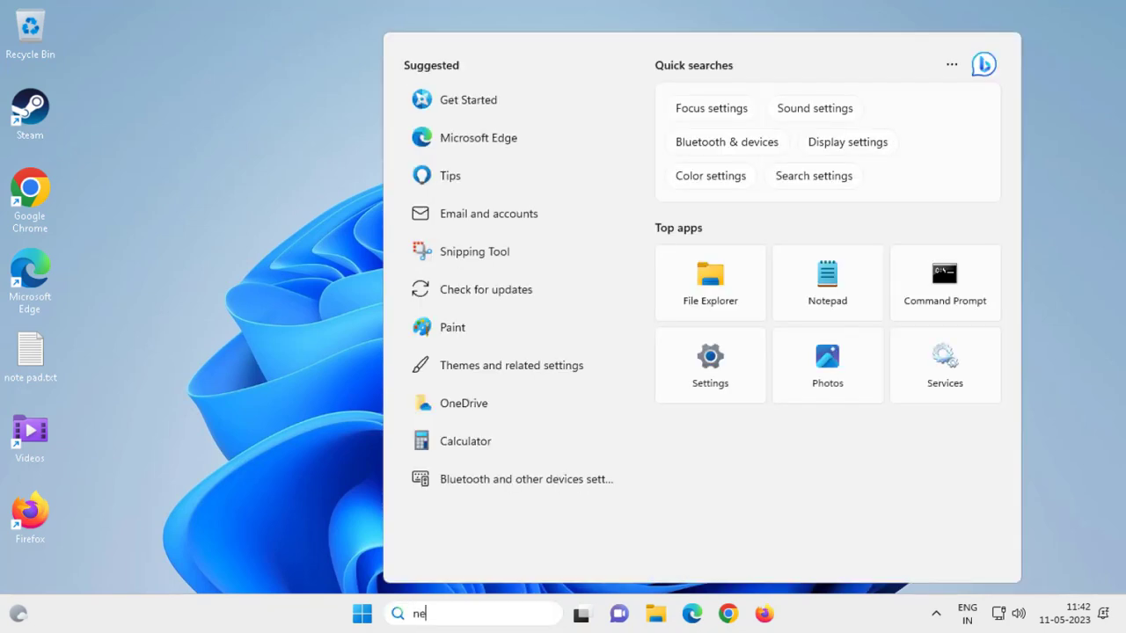
text(tp)
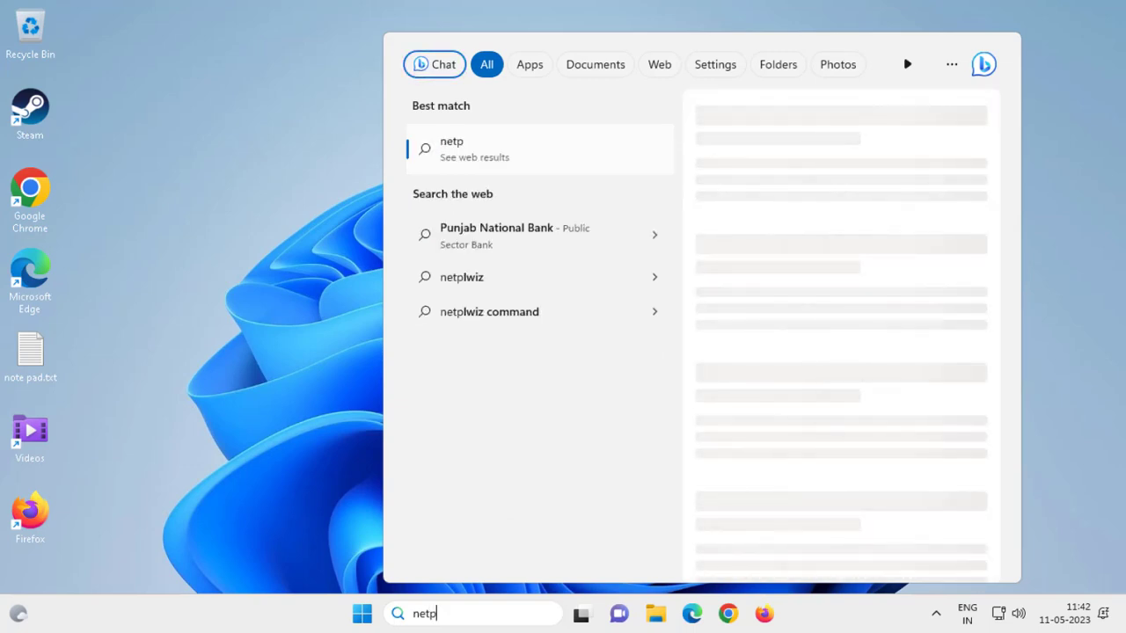
text(lwiz)
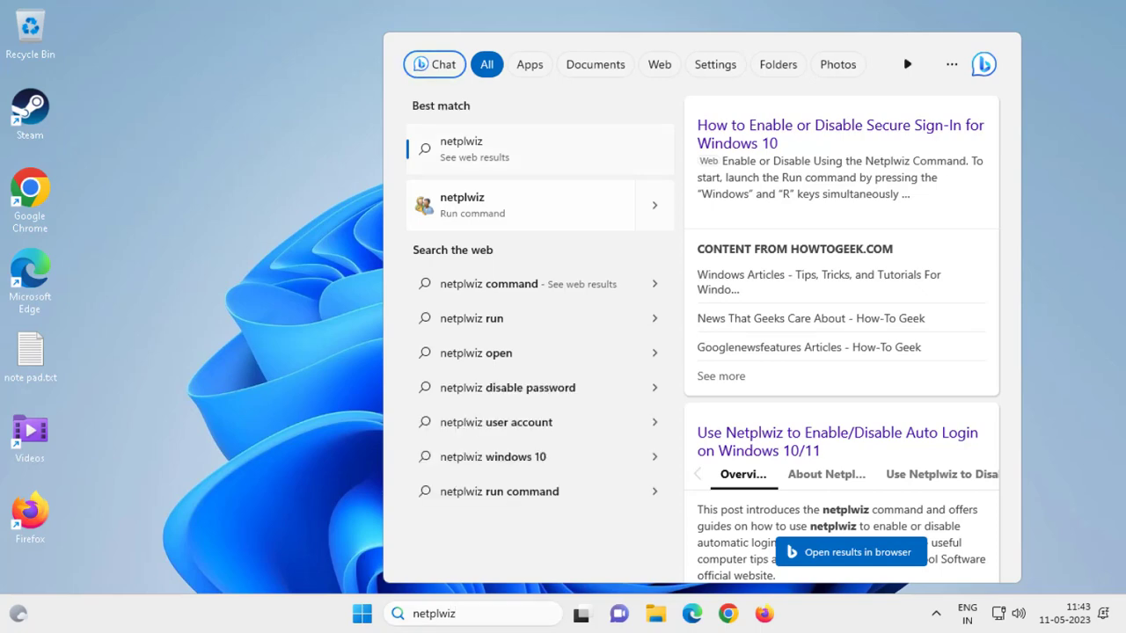
key(Return)
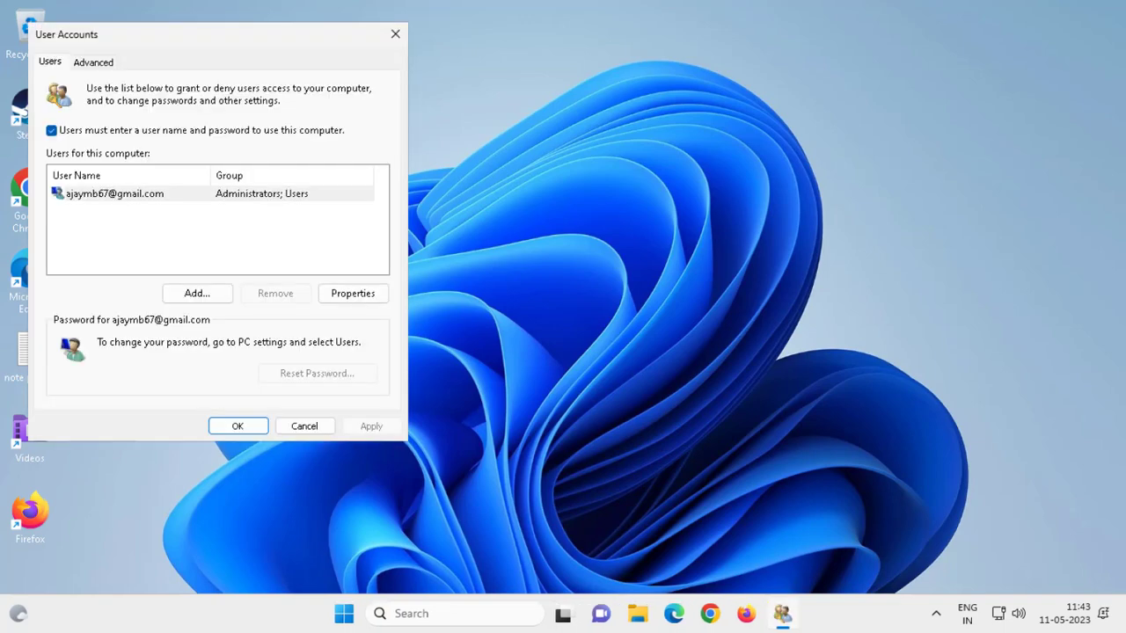
Step: Untick 'Users must enter a user name and password to use this computer' and apply
drag(273, 33, 545, 82)
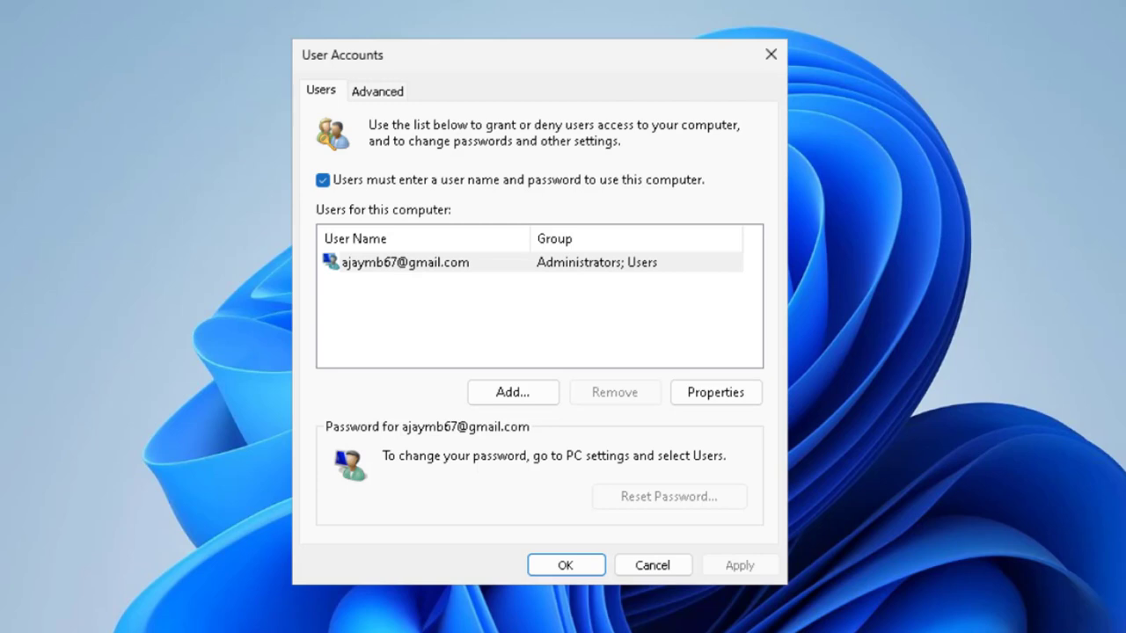
click(323, 179)
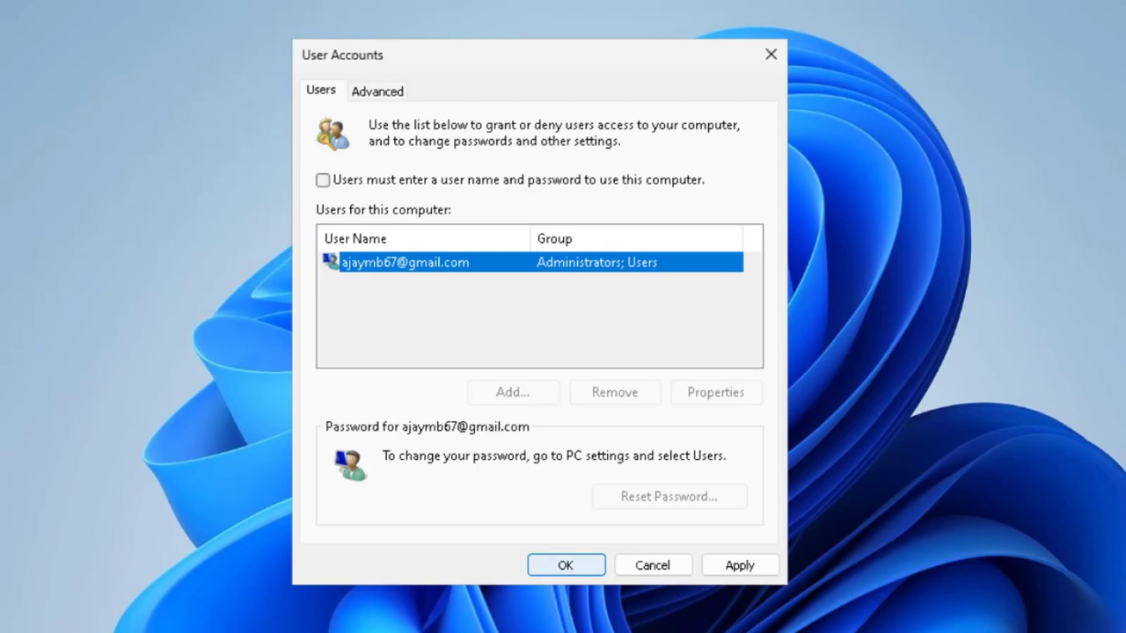
click(739, 565)
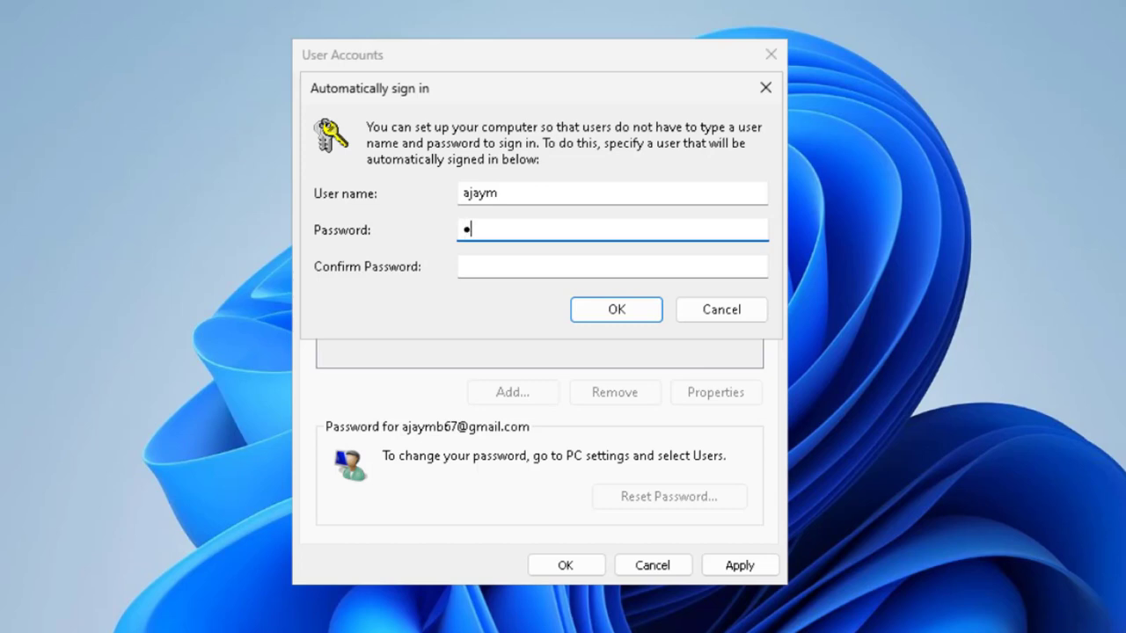
Step: Enter the account password in Password and Confirm Password for automatic sign-in, then confirm
text(•••••••)
click(463, 266)
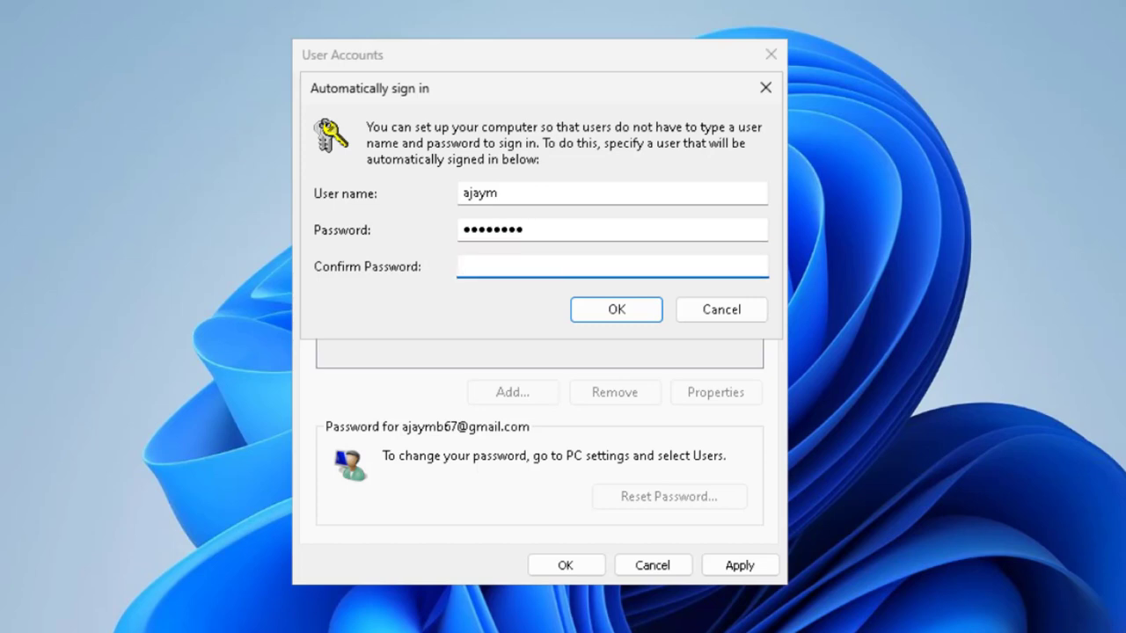
text(•••••••)
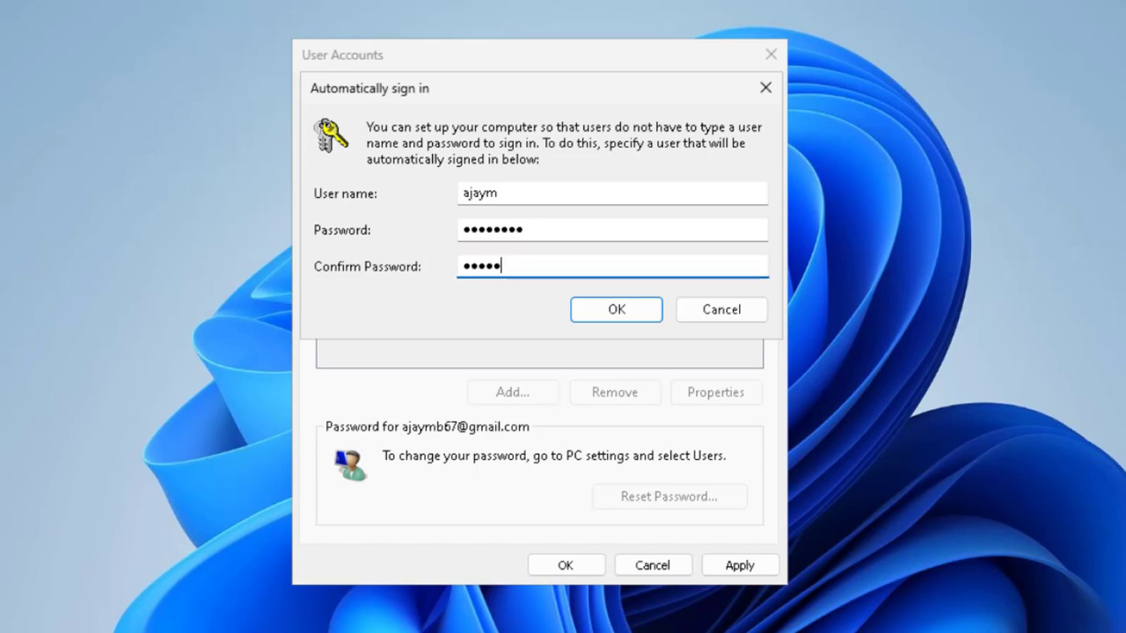
text(•)
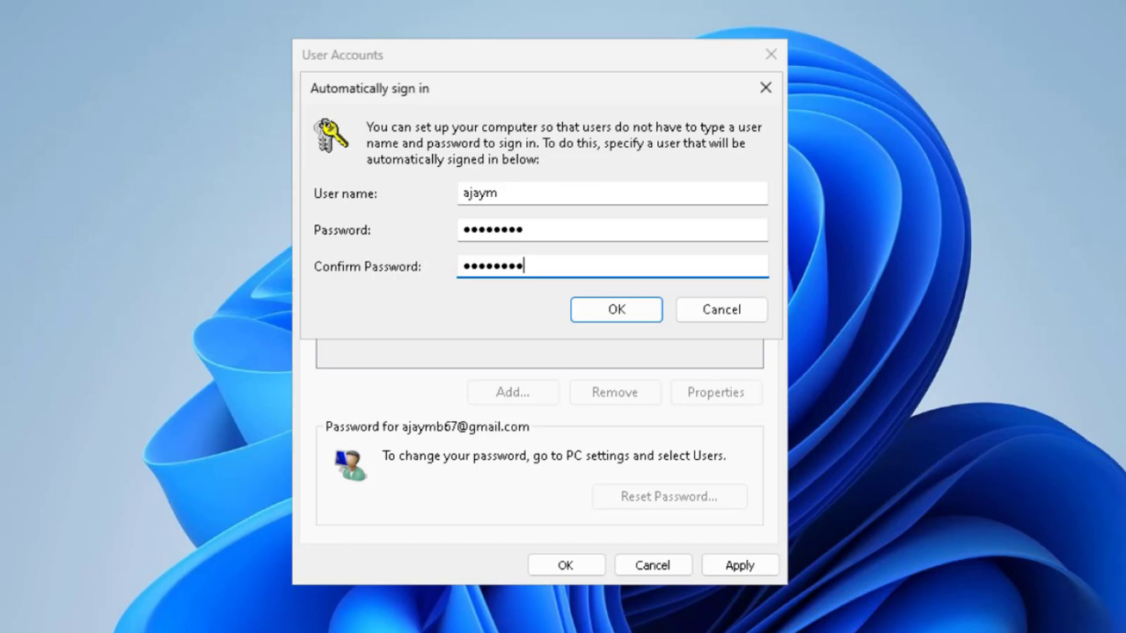
key(Return)
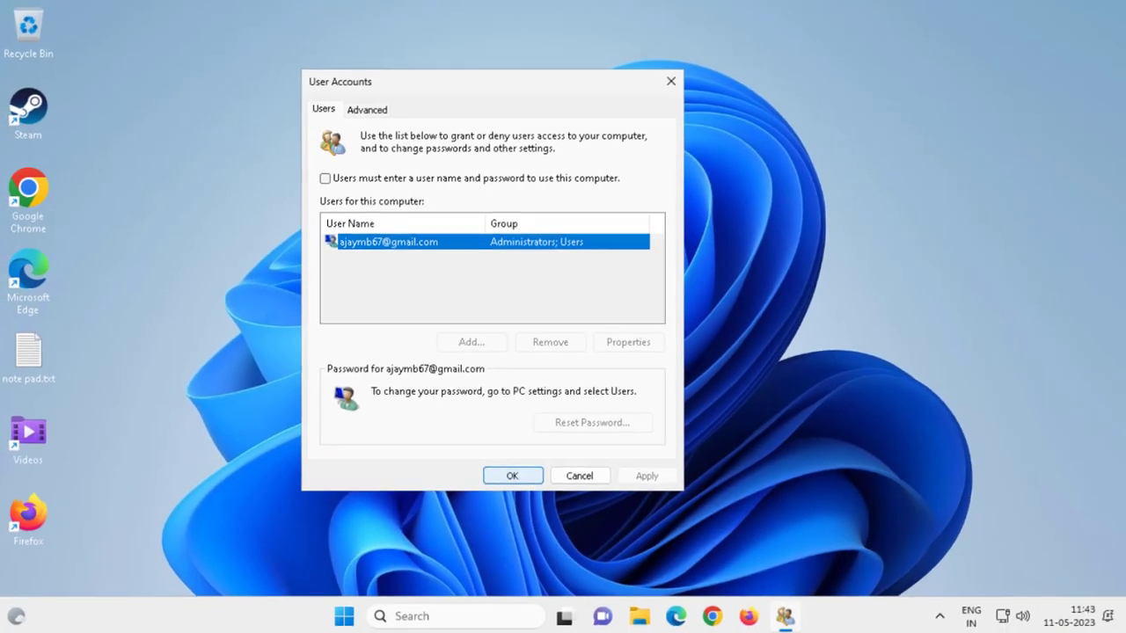
Step: Close User Accounts with OK and bring up the Start menu's power options to restart
key(Return)
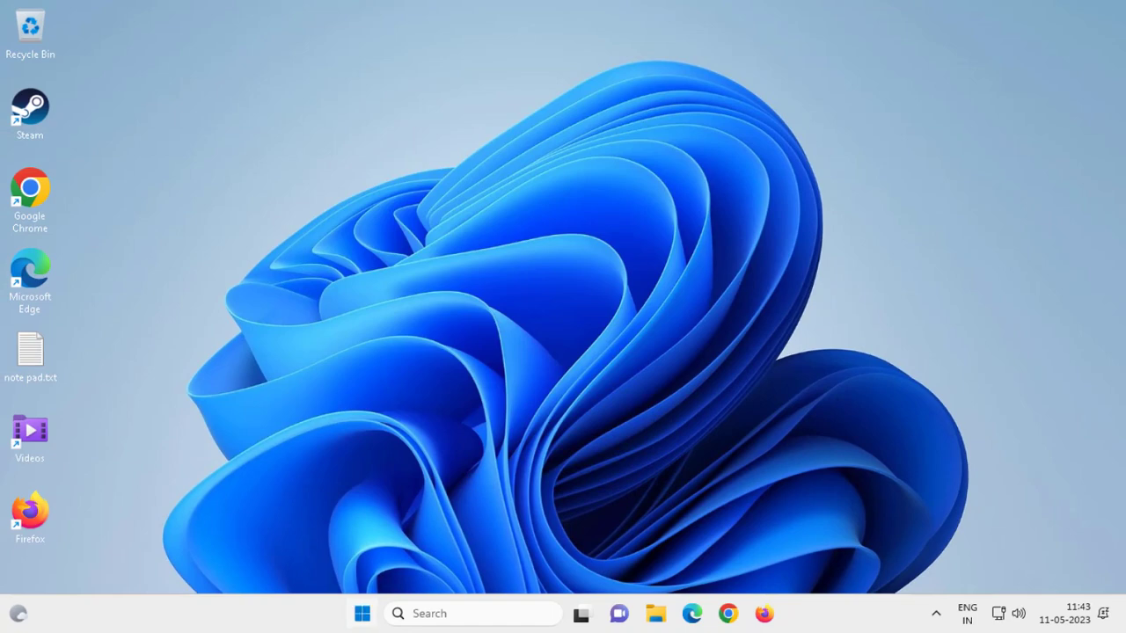
click(361, 613)
click(767, 556)
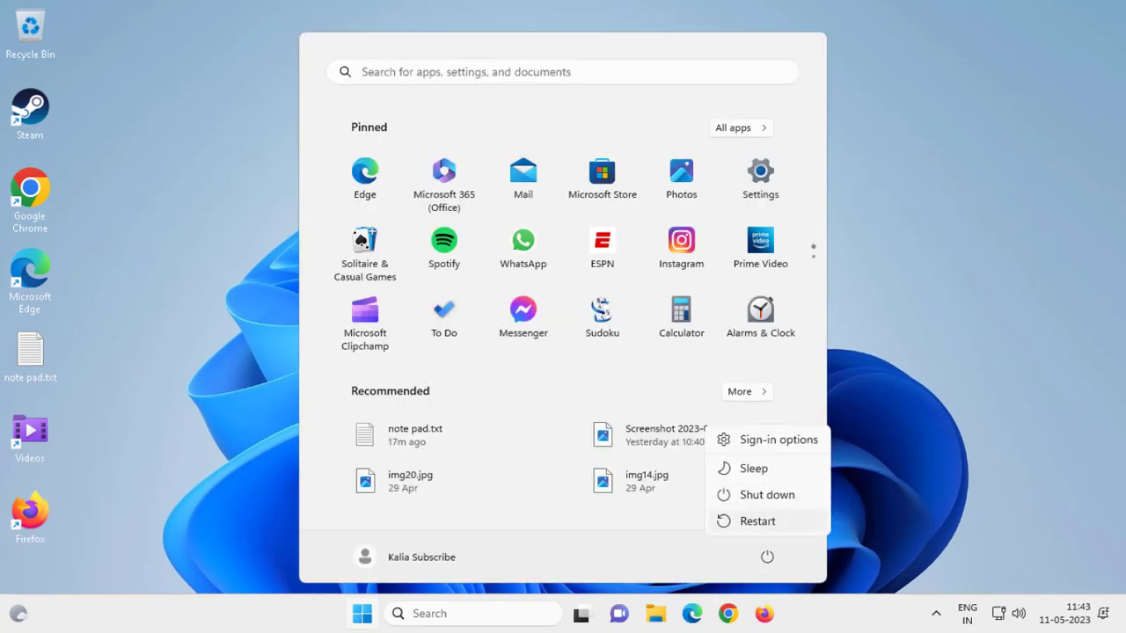